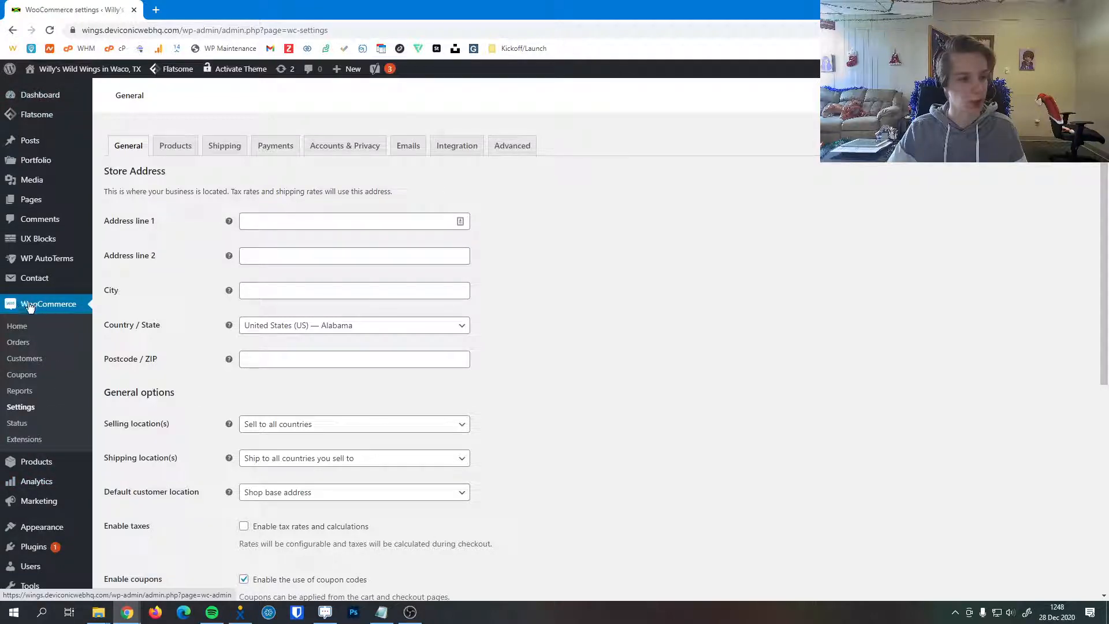
- Open the general settings of the WooCommerce store and activate the first store address line
click(18, 408)
click(620, 101)
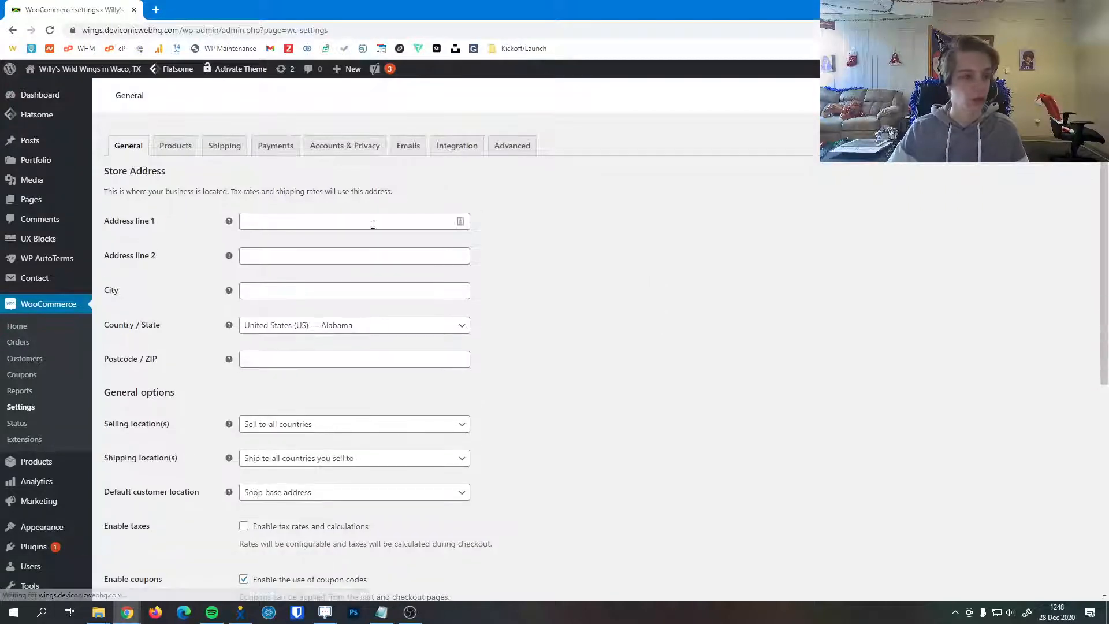
click(128, 148)
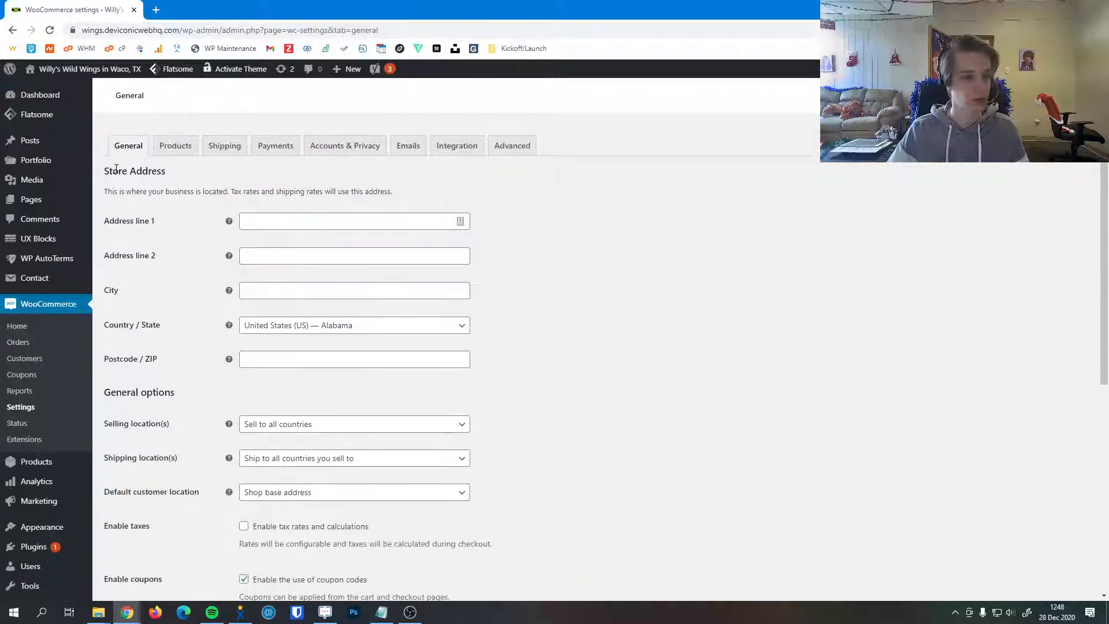
click(344, 222)
- Restrict the selling locations to specific countries and add United States (US) and Canada
scroll(662, 225, down, 1)
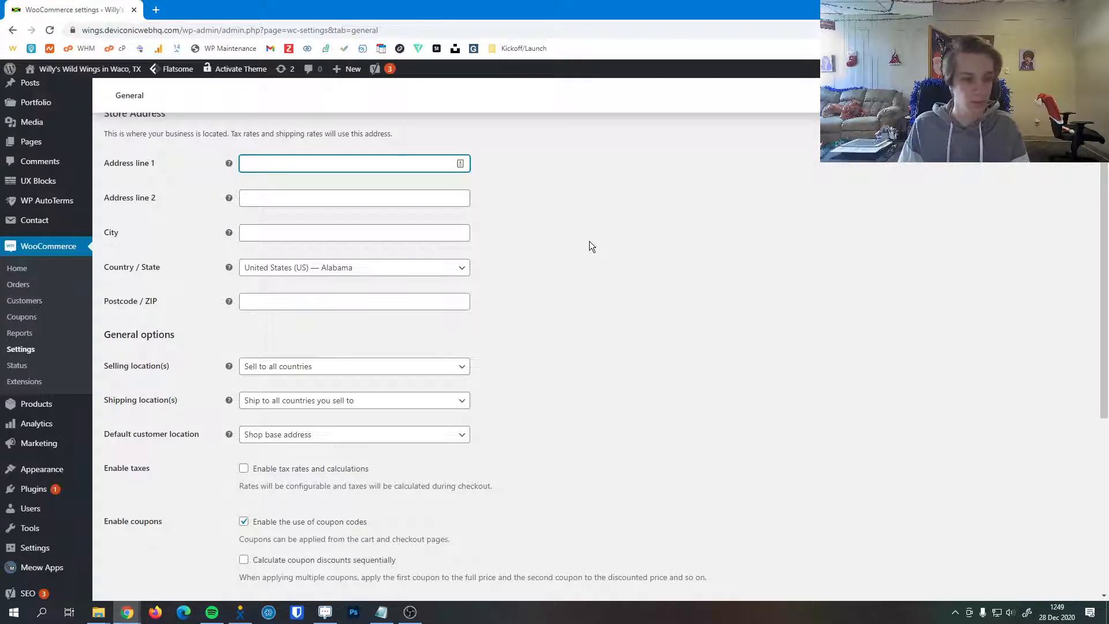
scroll(590, 241, down, 3)
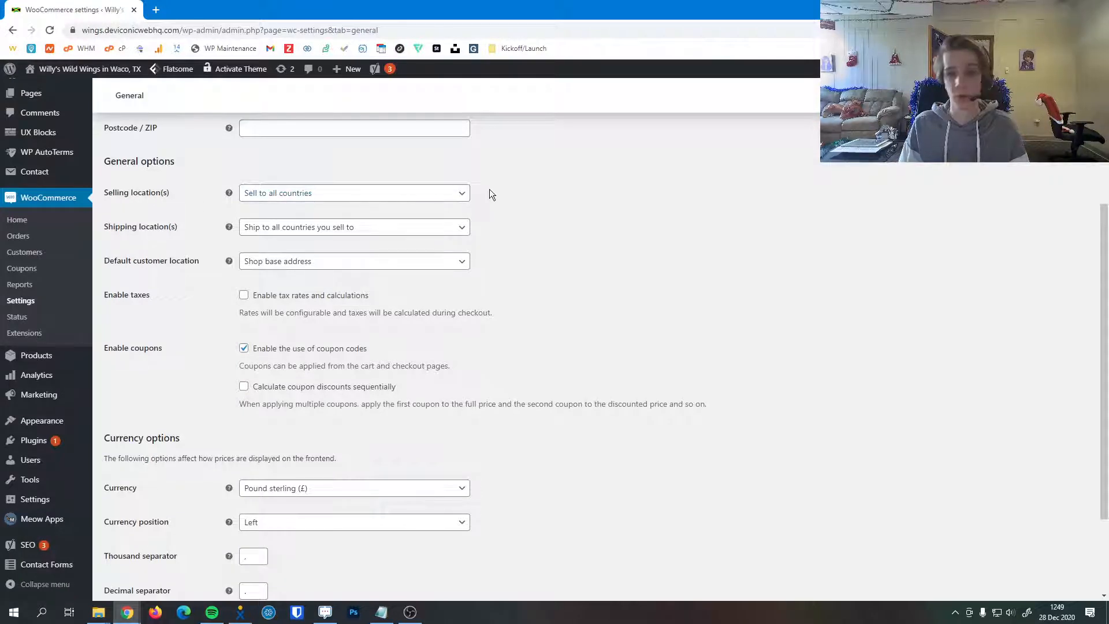
click(437, 193)
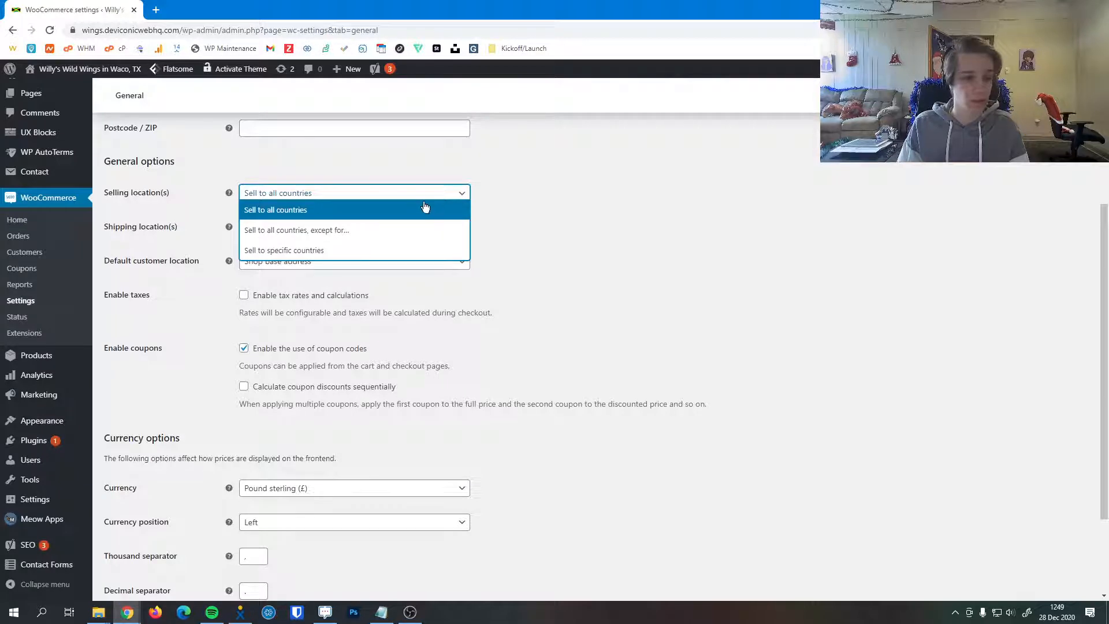
click(349, 255)
click(341, 234)
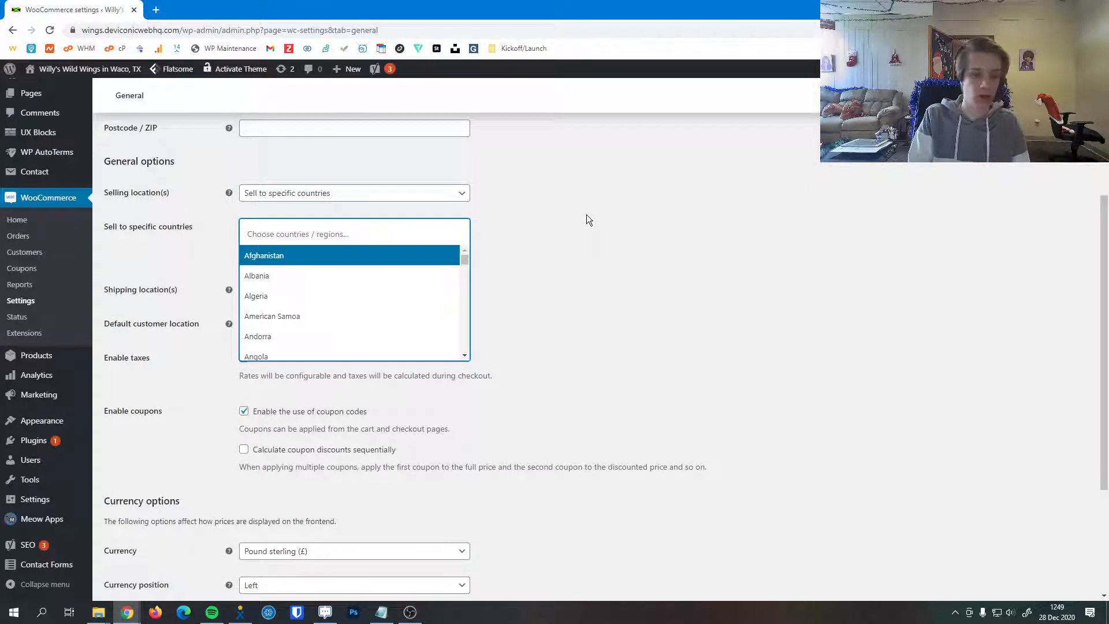
text(u)
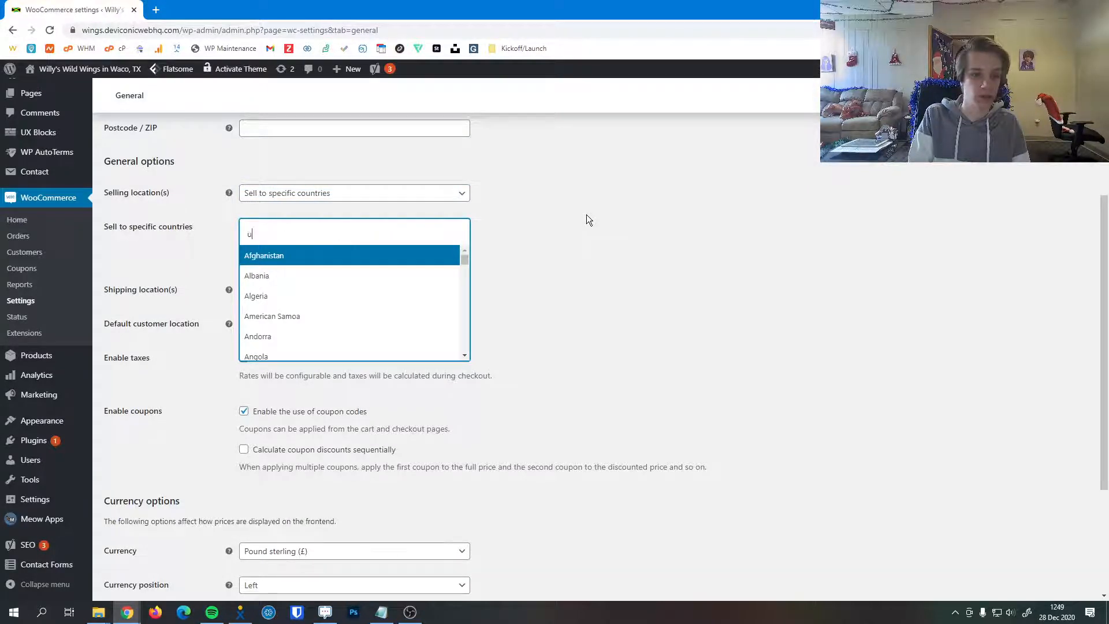
text(nited state)
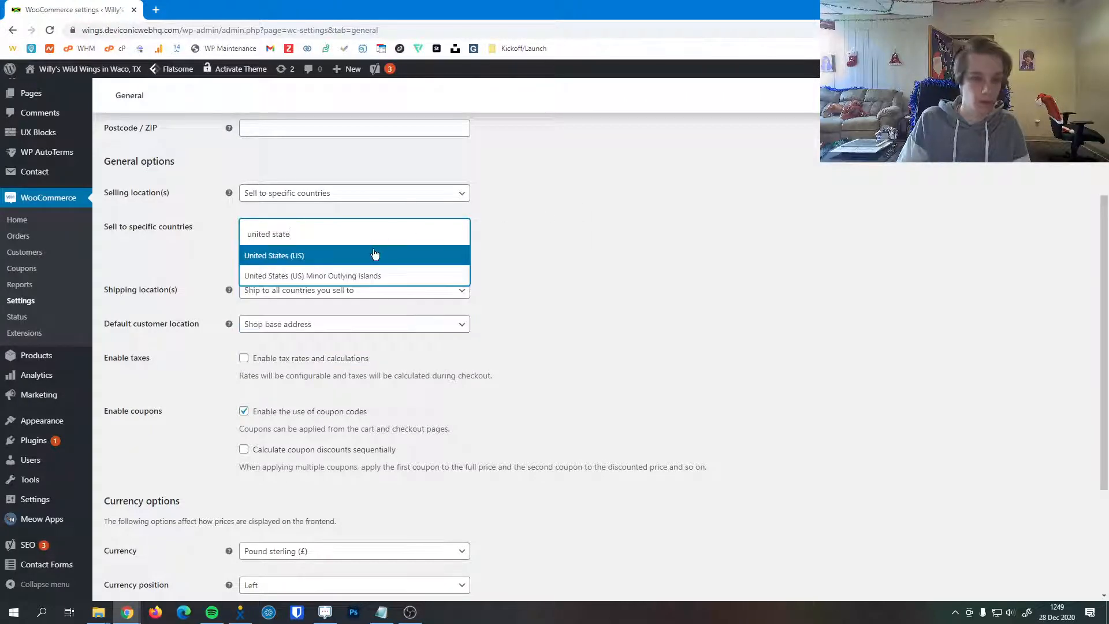
click(374, 255)
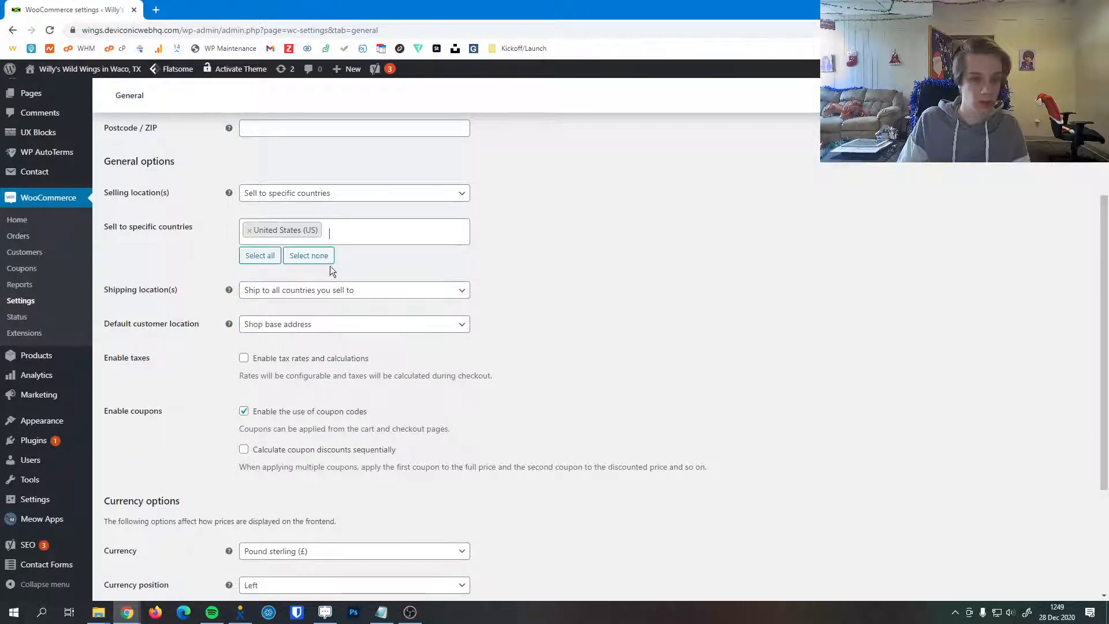
text(cana)
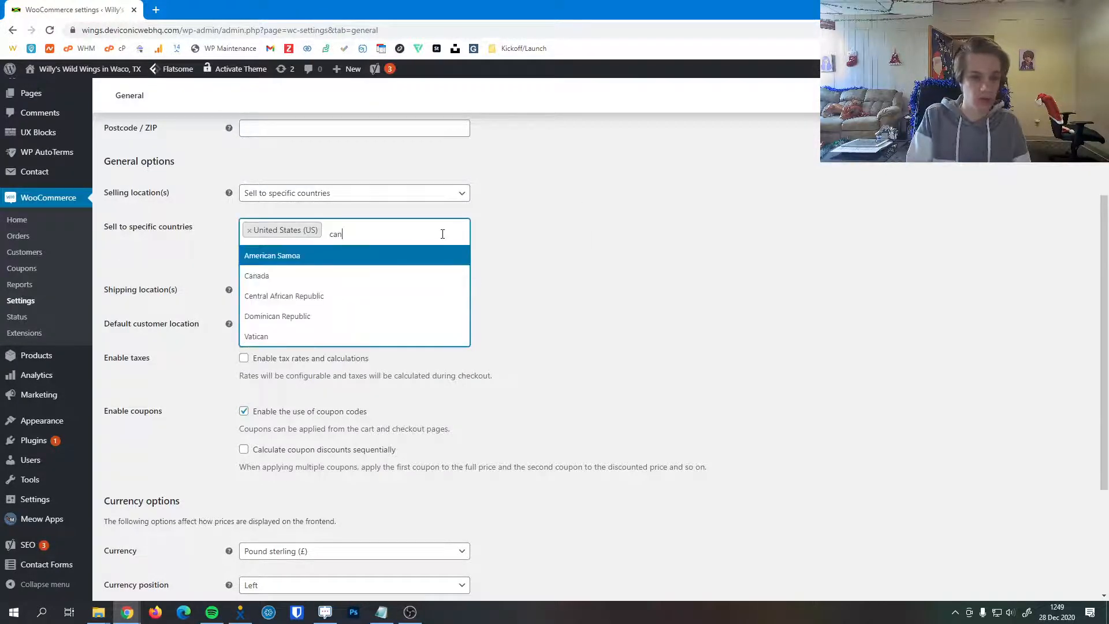
click(431, 257)
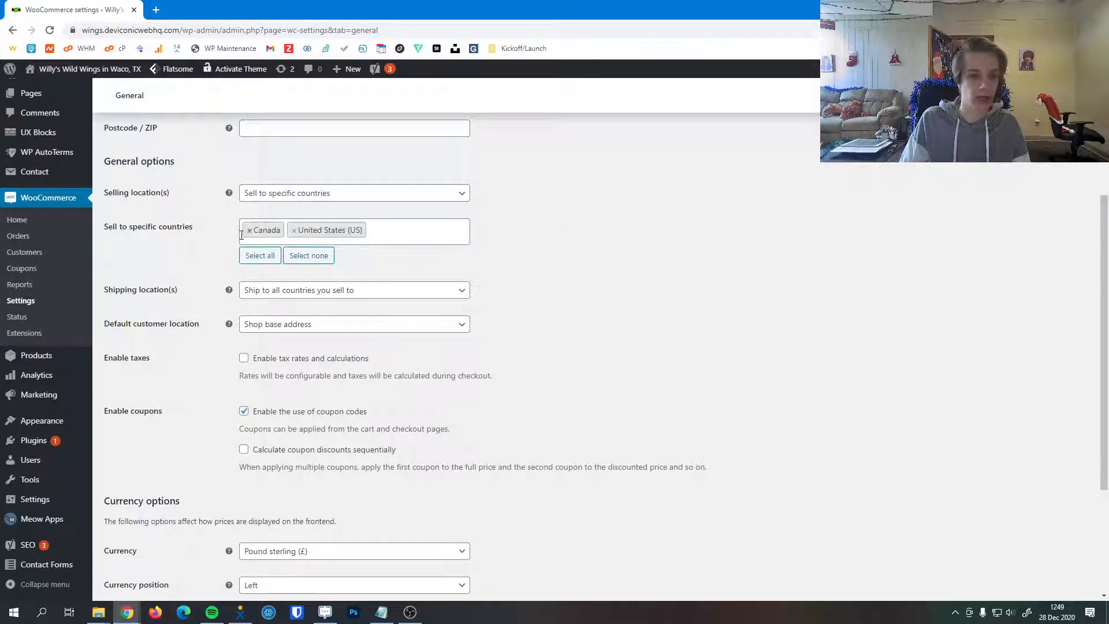
- Limit the shipping locations to specific countries only and add United States (US)
scroll(558, 273, down, 1)
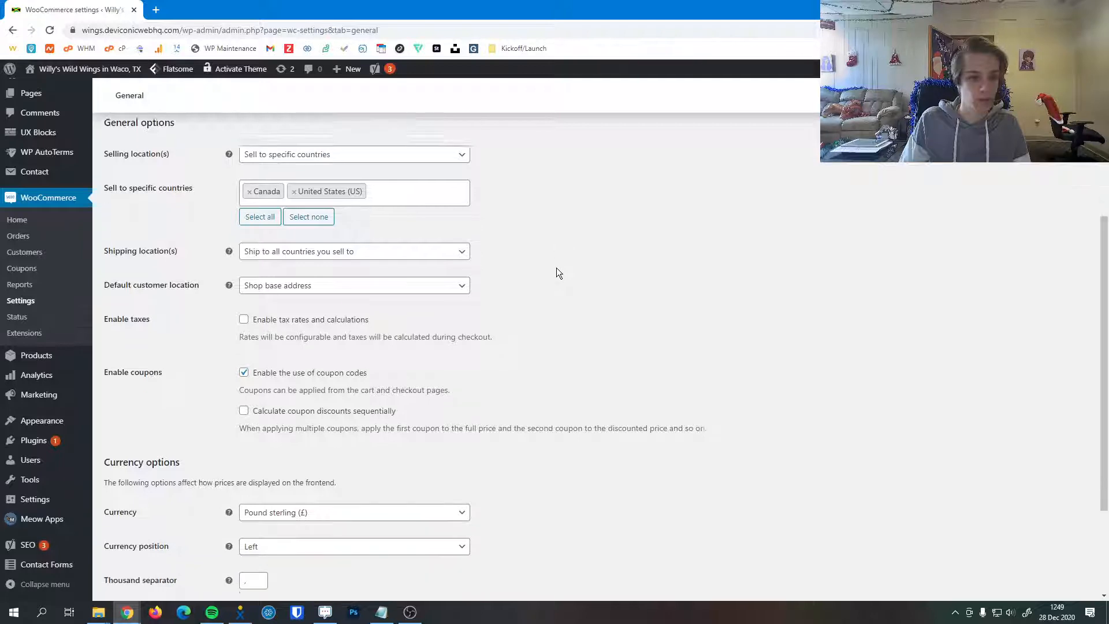
click(341, 237)
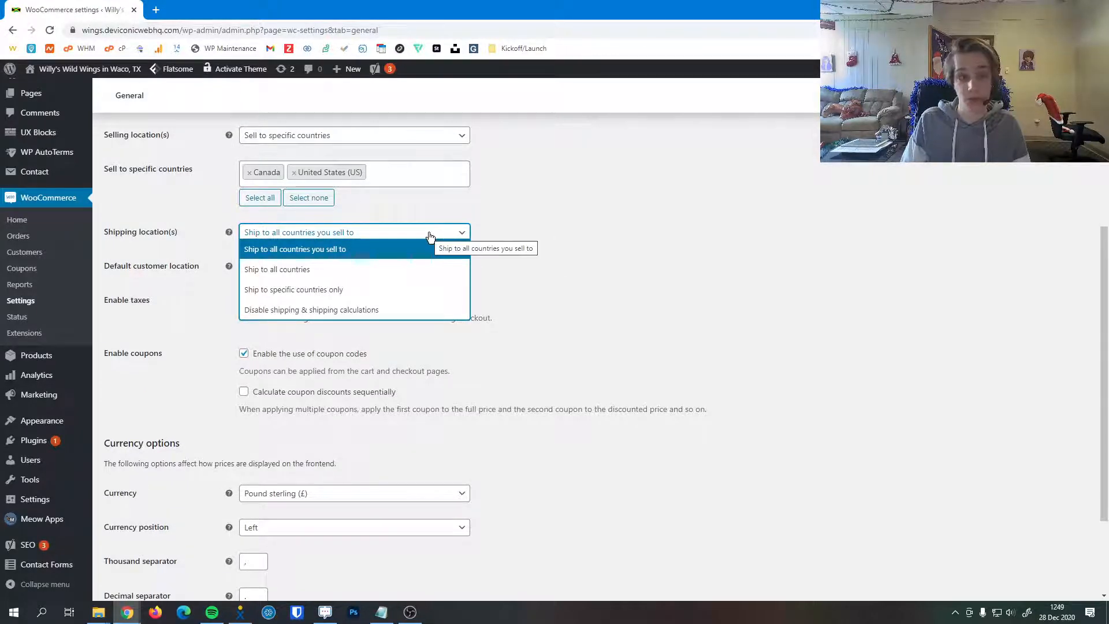
click(397, 289)
click(374, 272)
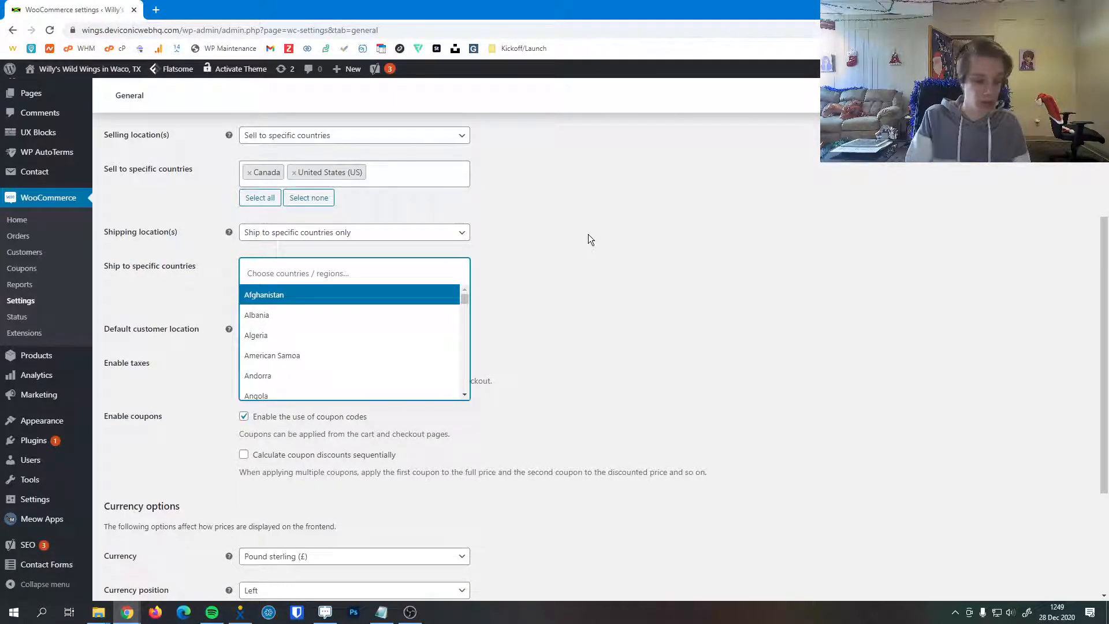
text(united)
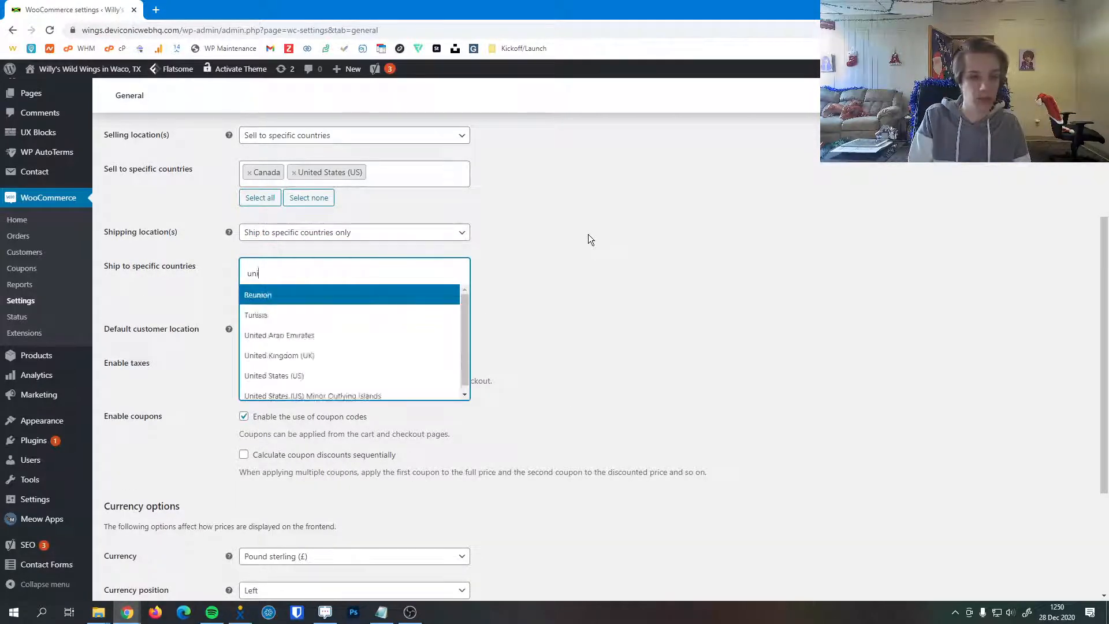
key(Down)
key(Down)
key(Return)
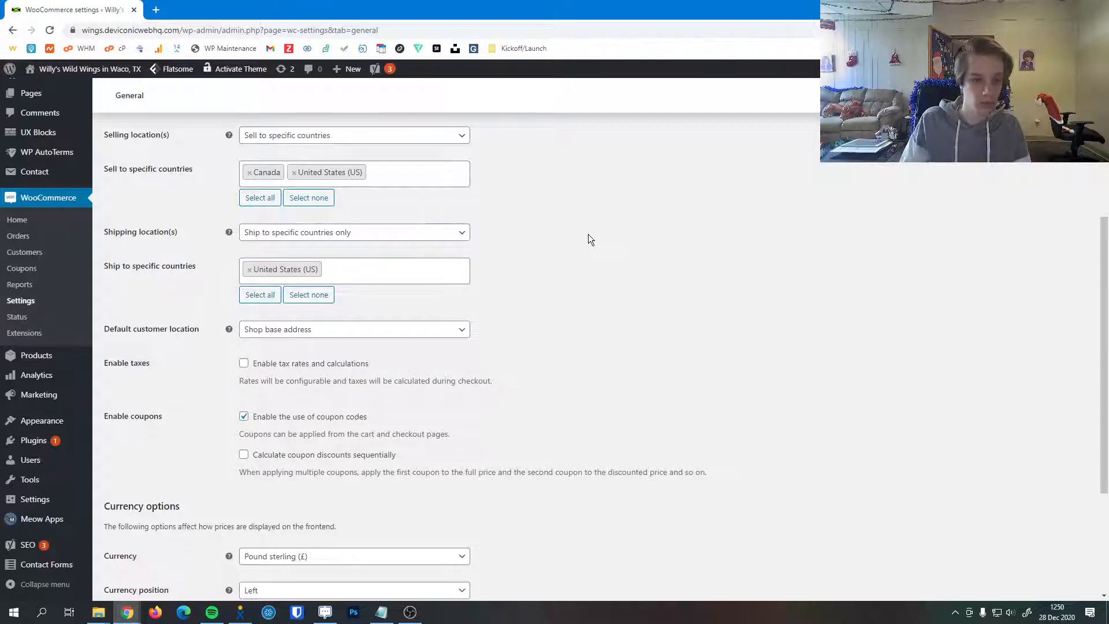
- Set the default customer location to "No location by default"
scroll(588, 234, up, 1)
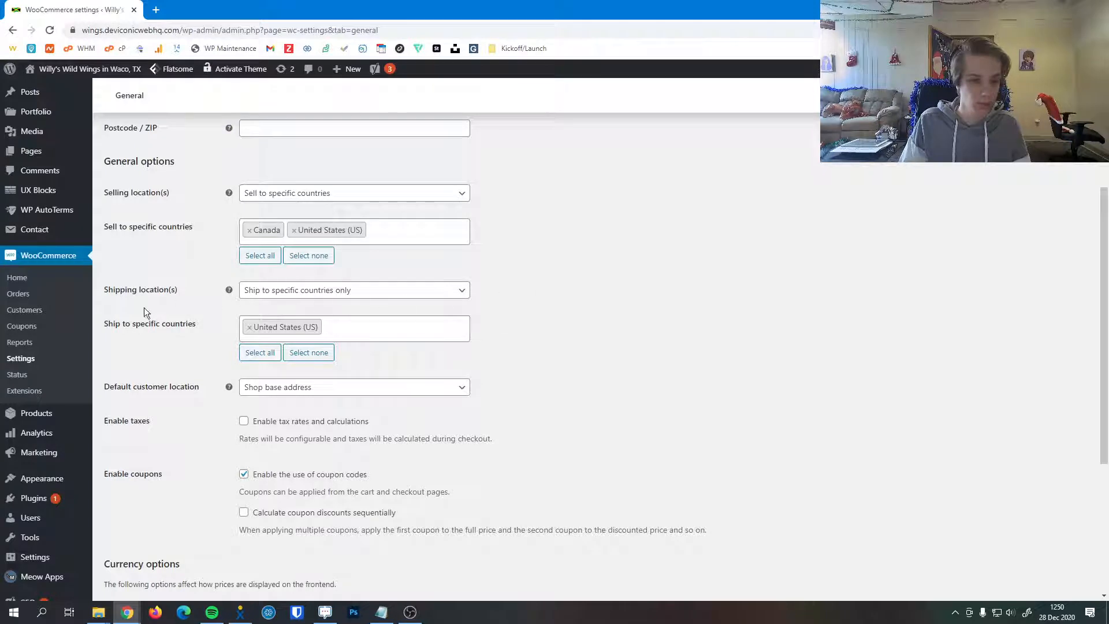
scroll(163, 245, down, 1)
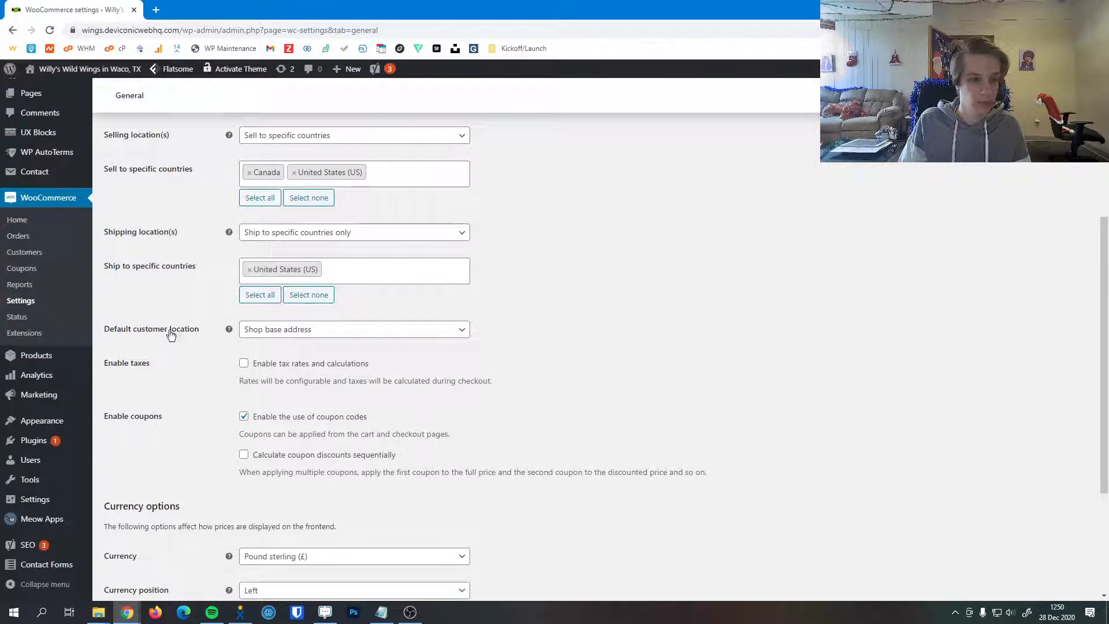
scroll(163, 341, down, 1)
mouse_move(229, 272)
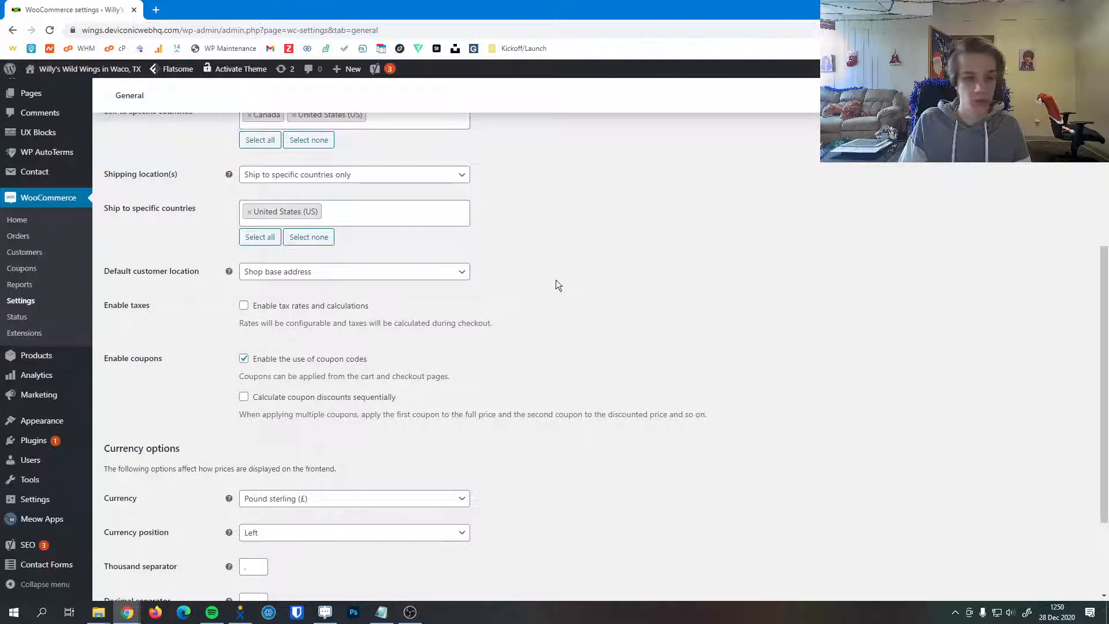
click(425, 275)
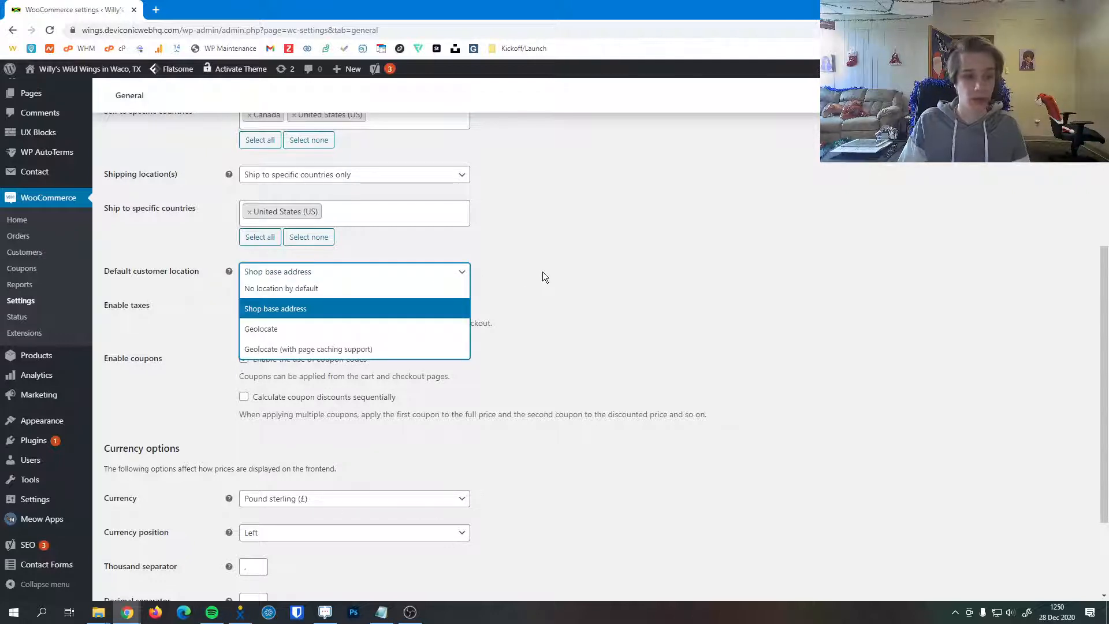
click(399, 288)
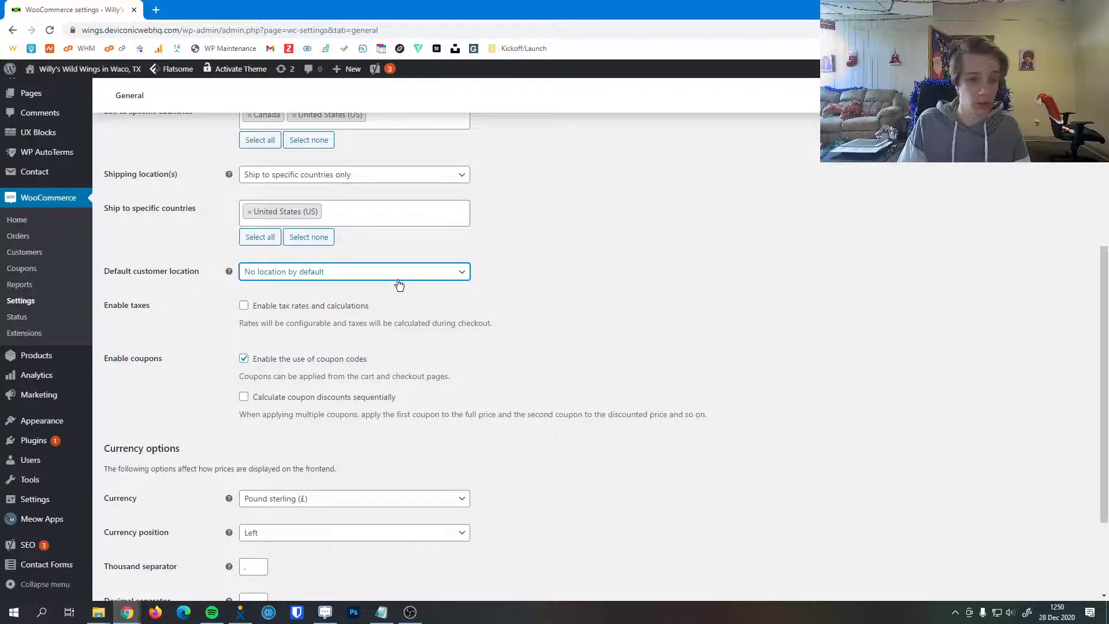
click(428, 277)
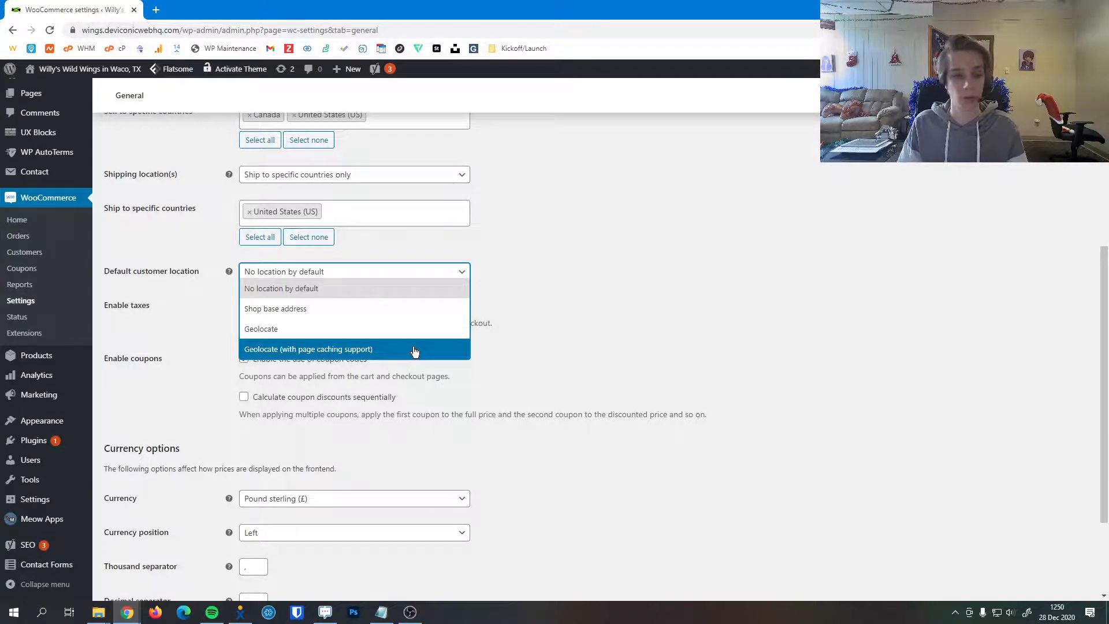
click(373, 285)
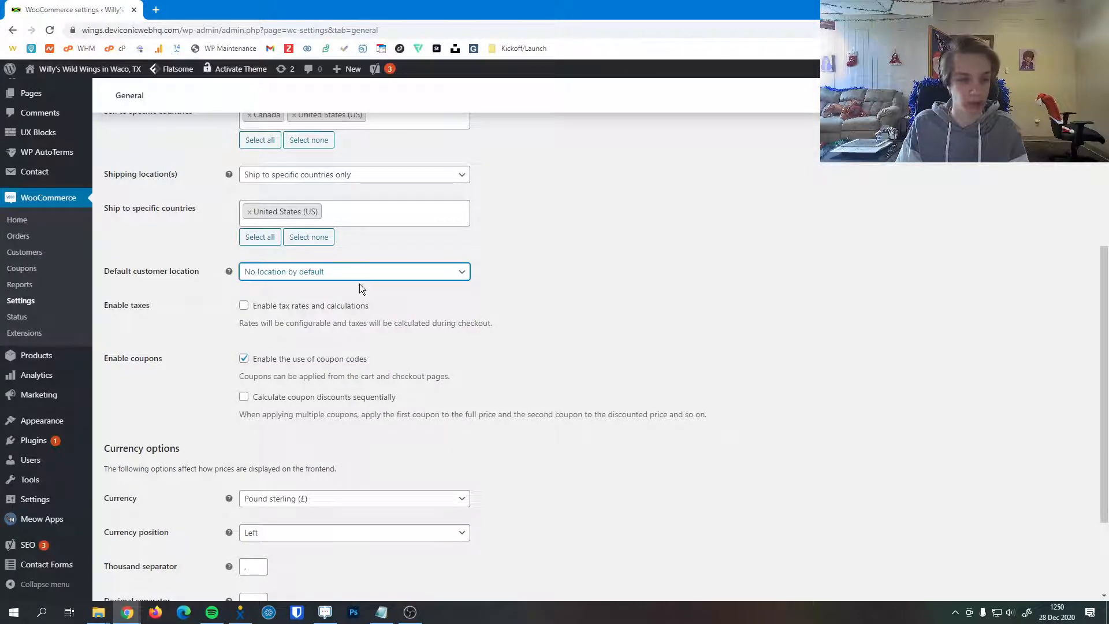
- Enable tax rates and calculations for the store
scroll(157, 298, down, 1)
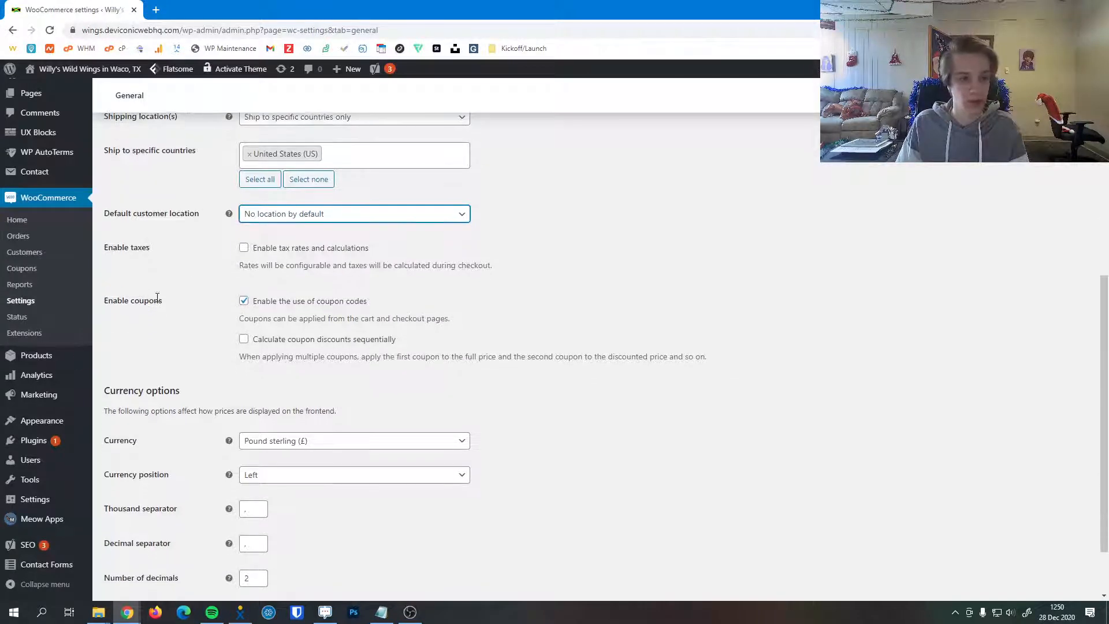
click(244, 247)
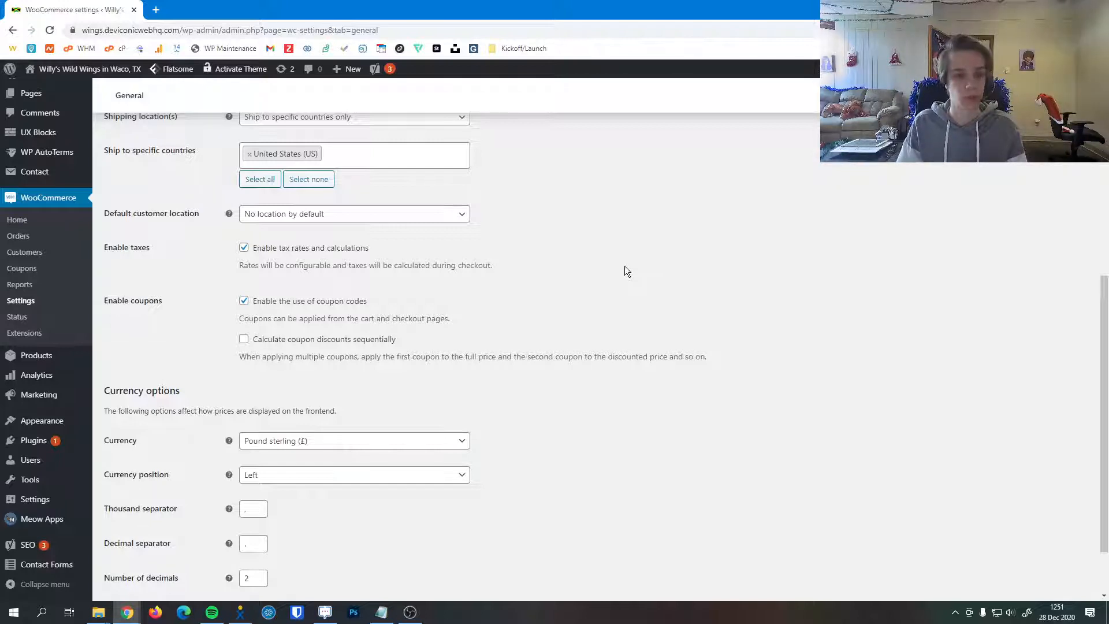
scroll(628, 260, down, 1)
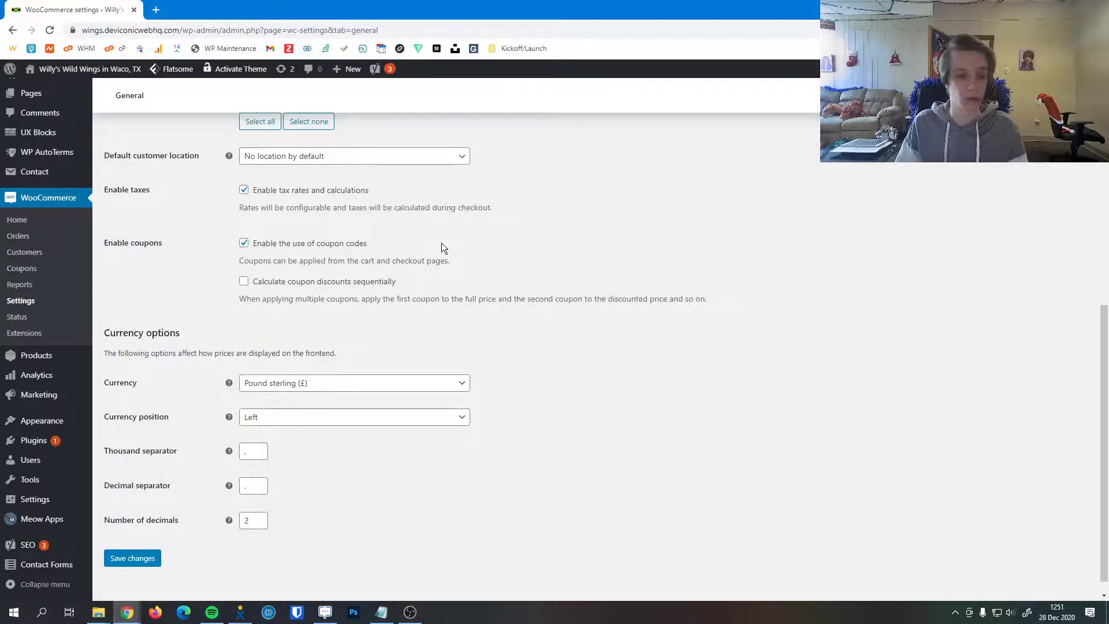
- Set the store currency to United States (US) dollar ($) with the currency position Left
scroll(477, 266, down, 1)
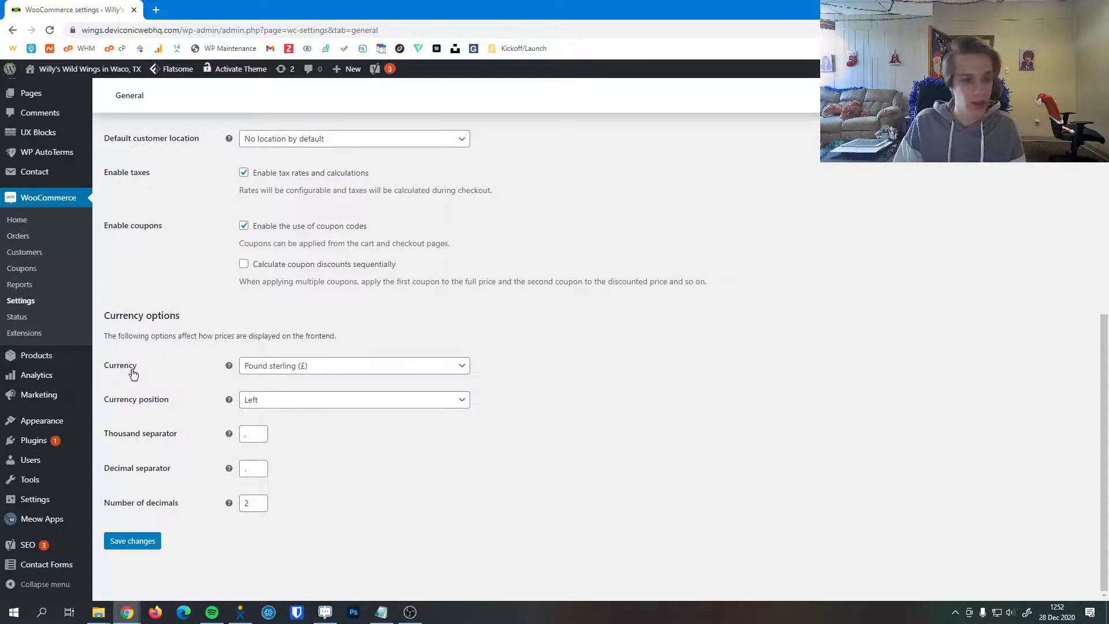
click(310, 367)
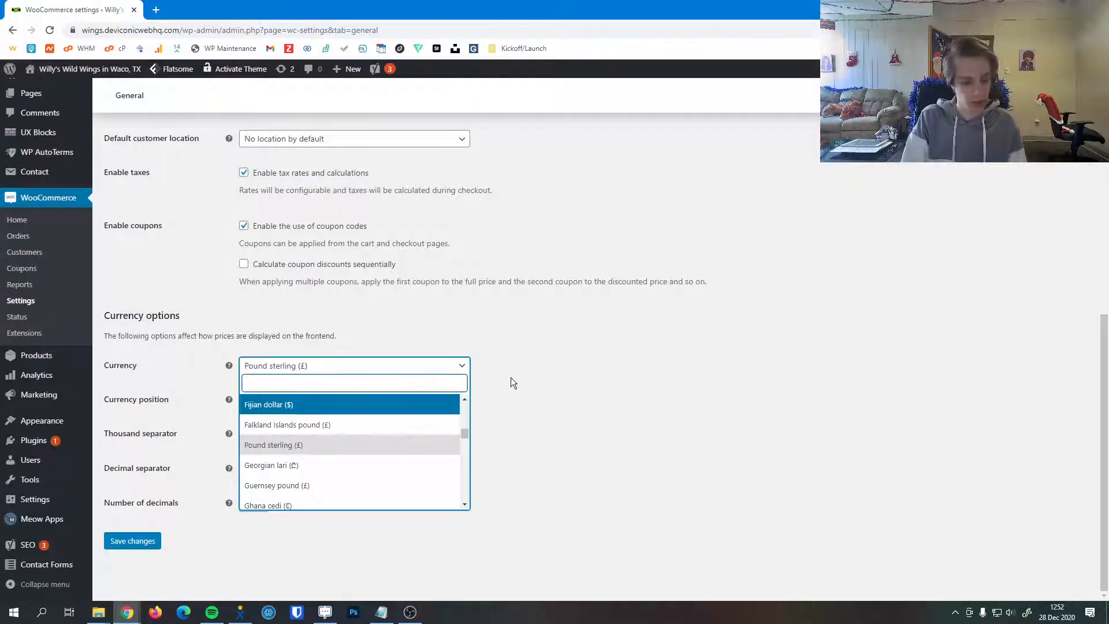
text(uni)
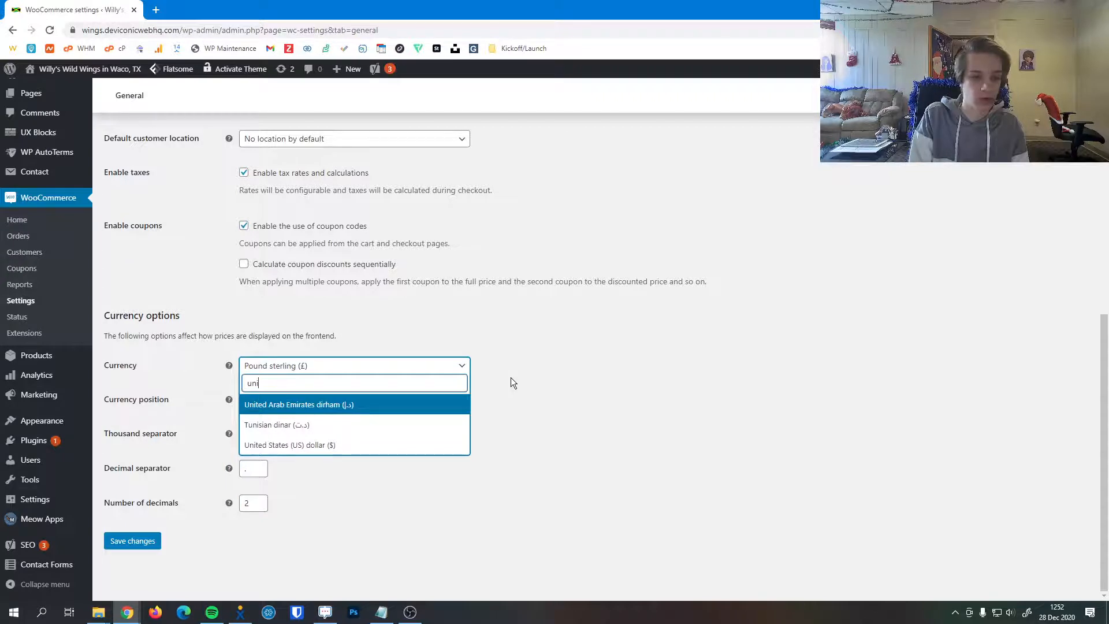
click(371, 451)
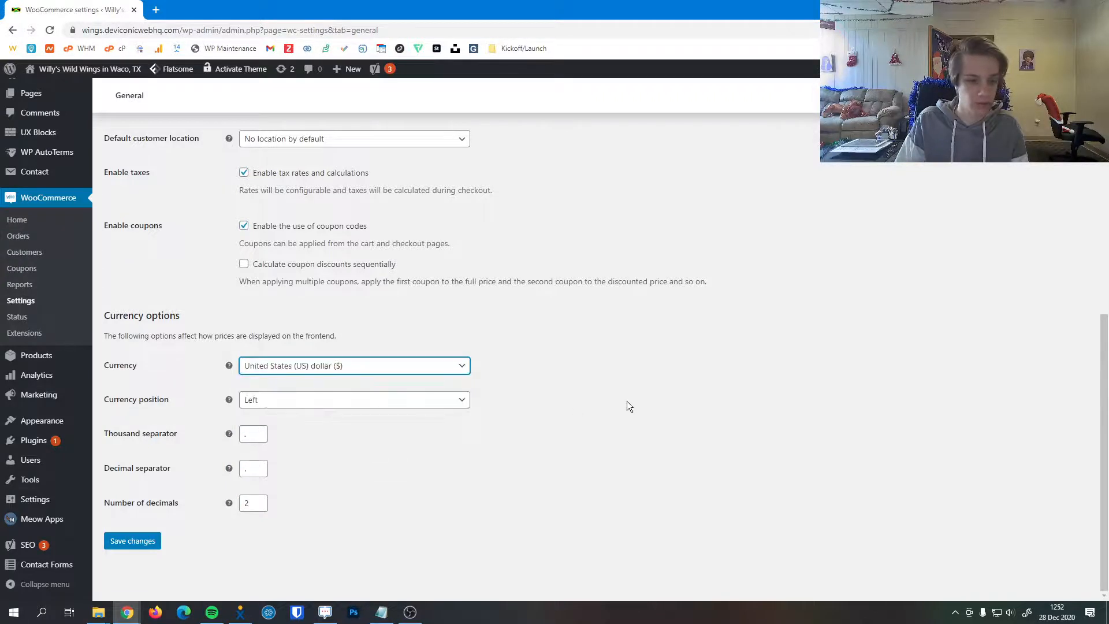
click(294, 404)
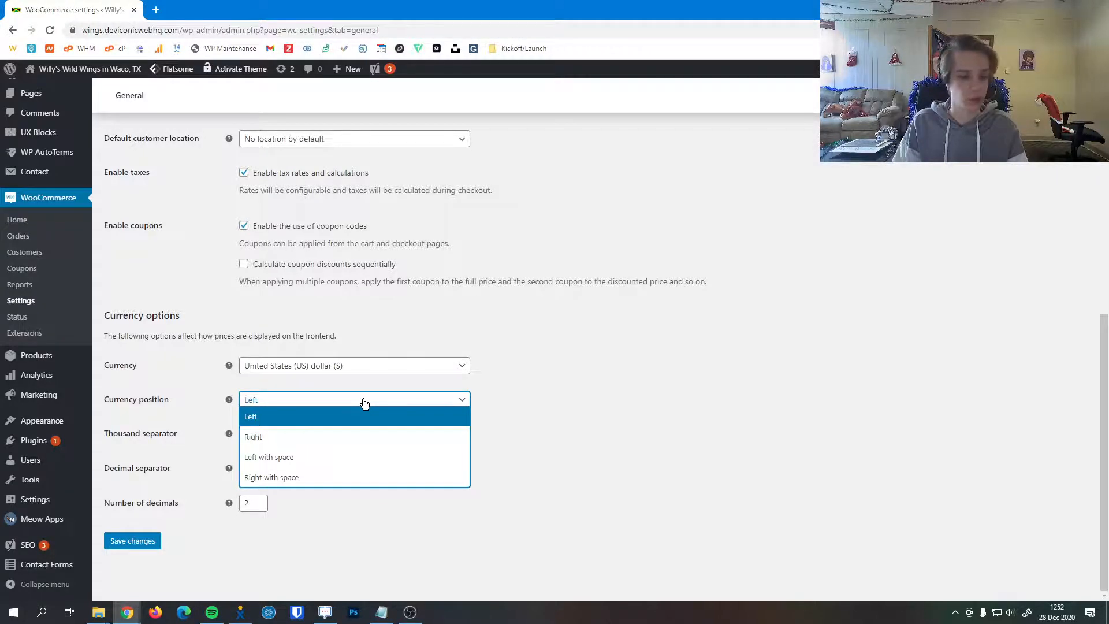
click(359, 417)
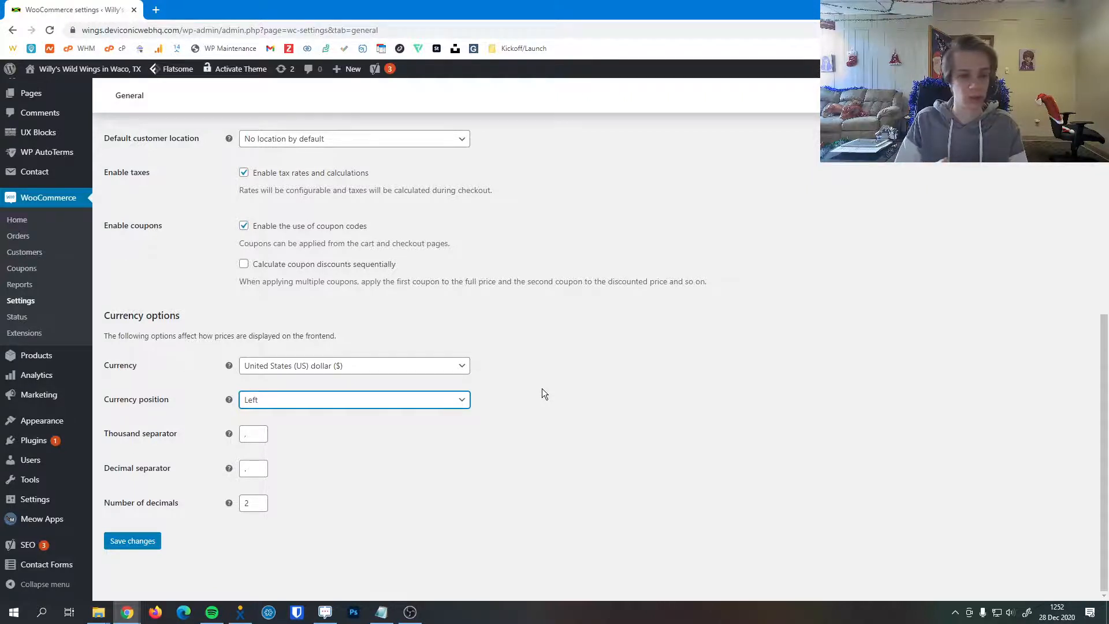
click(366, 404)
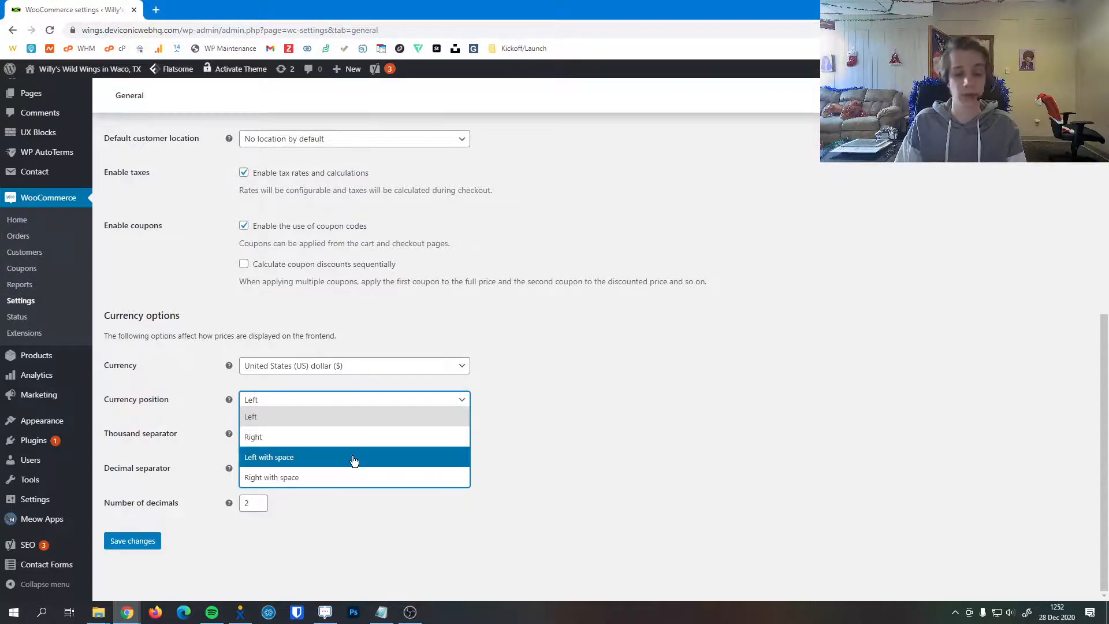
click(337, 407)
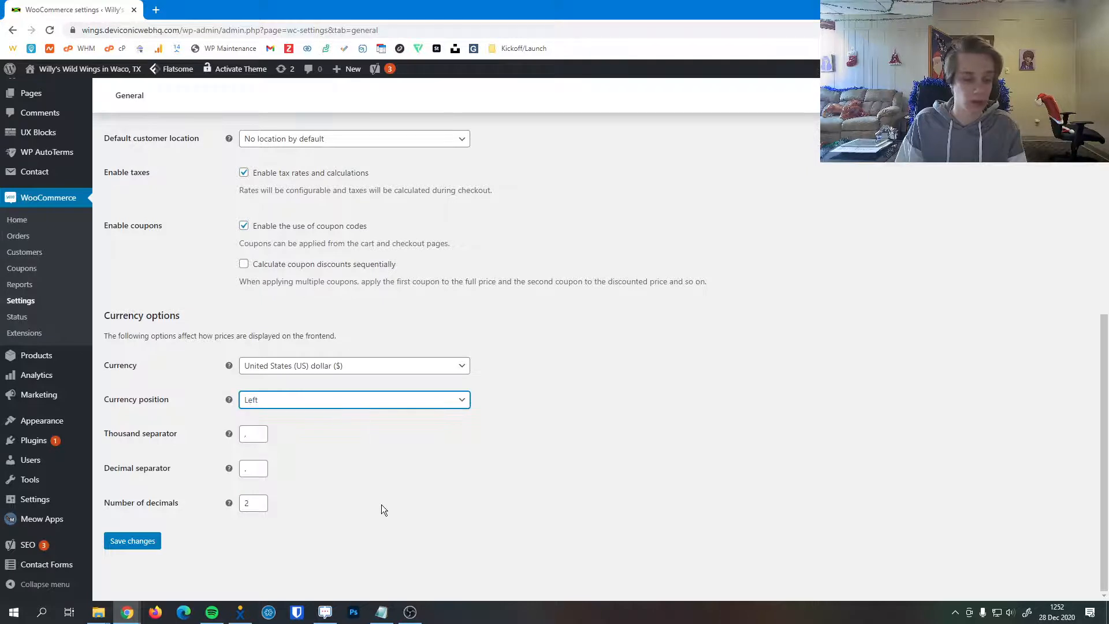
- Review the decimal separator and number of decimals options, and save the general settings
click(359, 489)
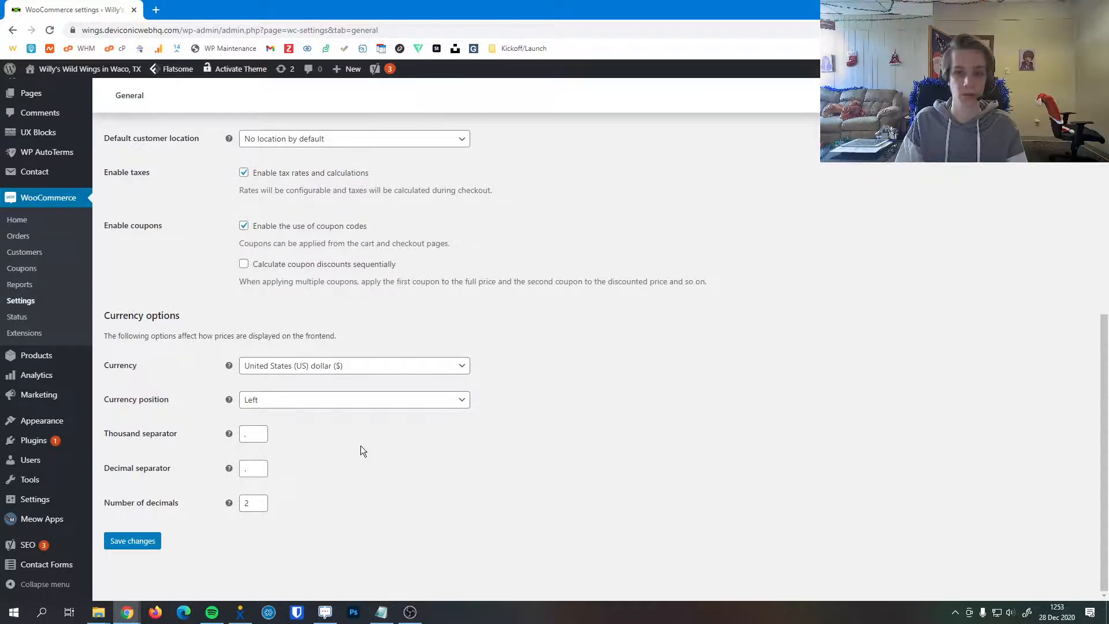
click(264, 471)
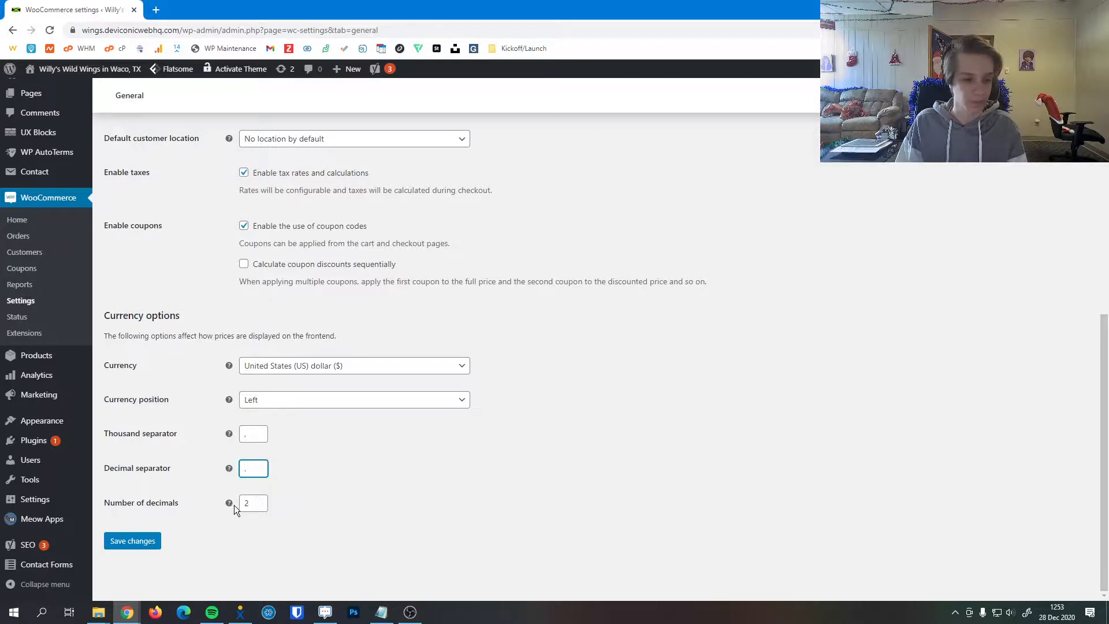
mouse_move(230, 503)
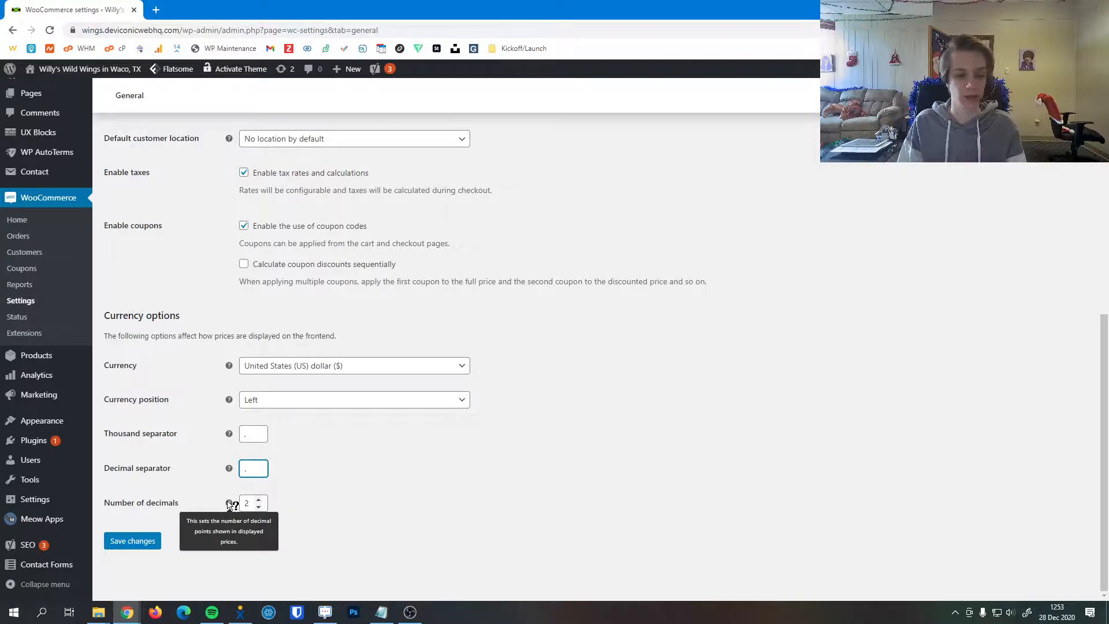
click(303, 494)
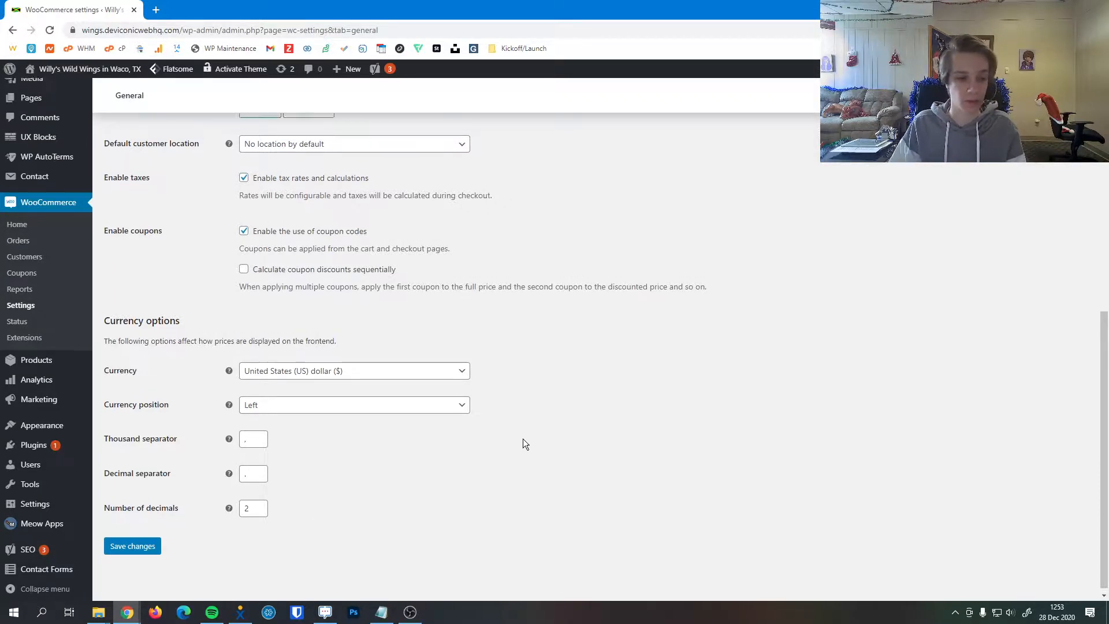
scroll(522, 439, up, 10)
scroll(531, 446, down, 10)
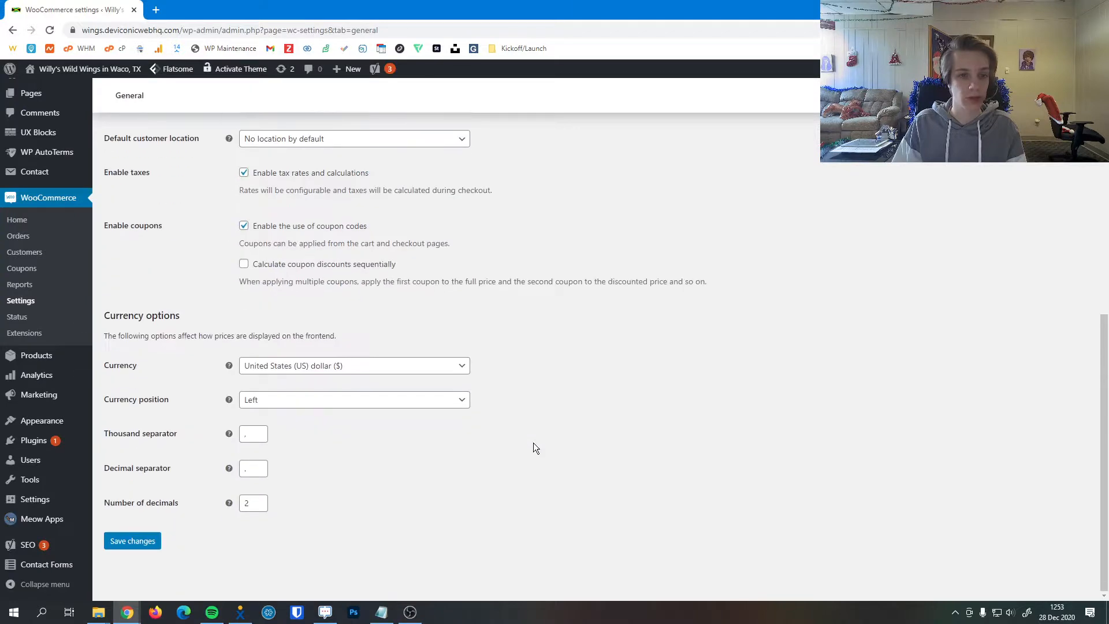
click(149, 544)
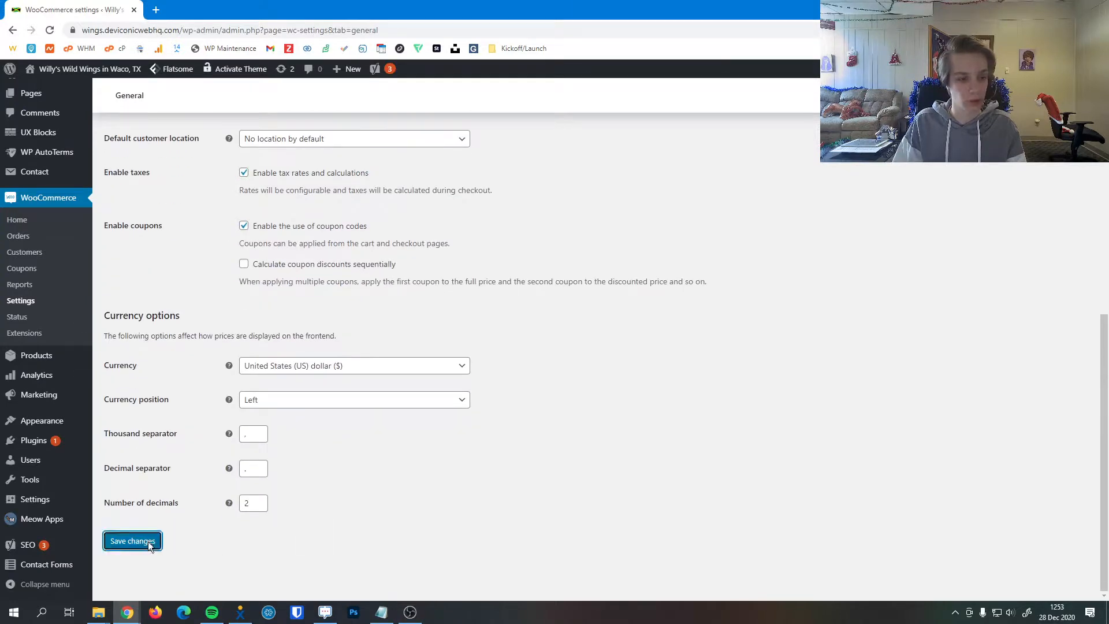